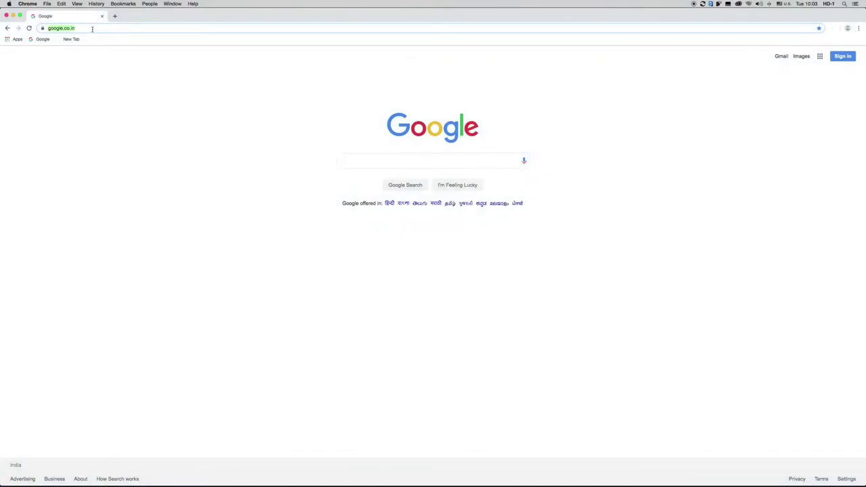
Step: Clear Chrome's address bar on the Google start page to enter a new address
{"action": "left_click", "coordinate": [92, 28]}
Step: Go to nishtha.ncert.gov.in in Chrome
{"action": "type", "text": "nisht"}
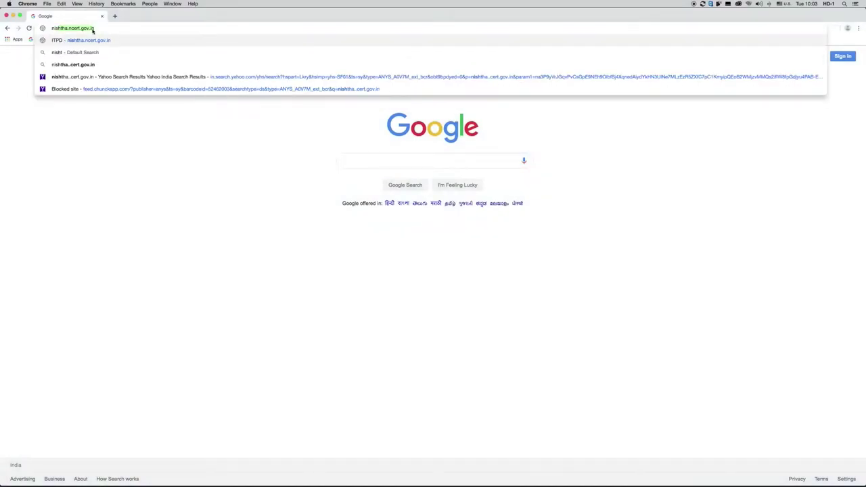
{"action": "type", "text": "ha.ncert"}
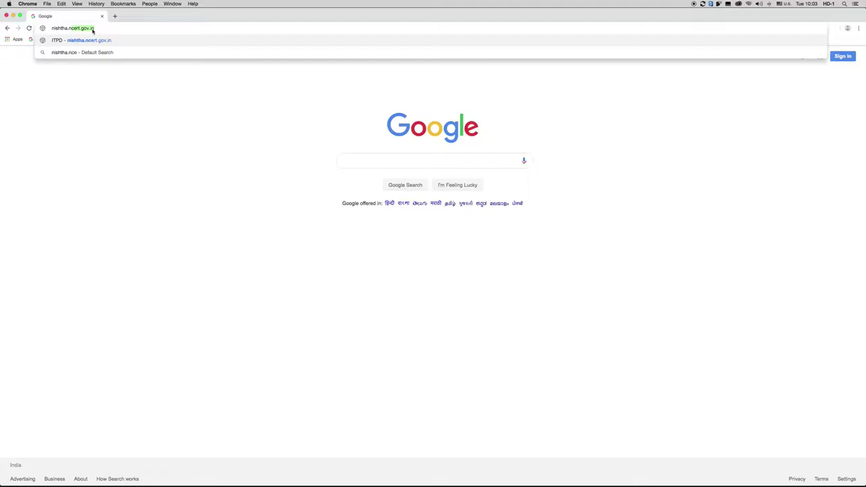
{"action": "type", "text": ".gov.in"}
{"action": "key", "text": "Return"}
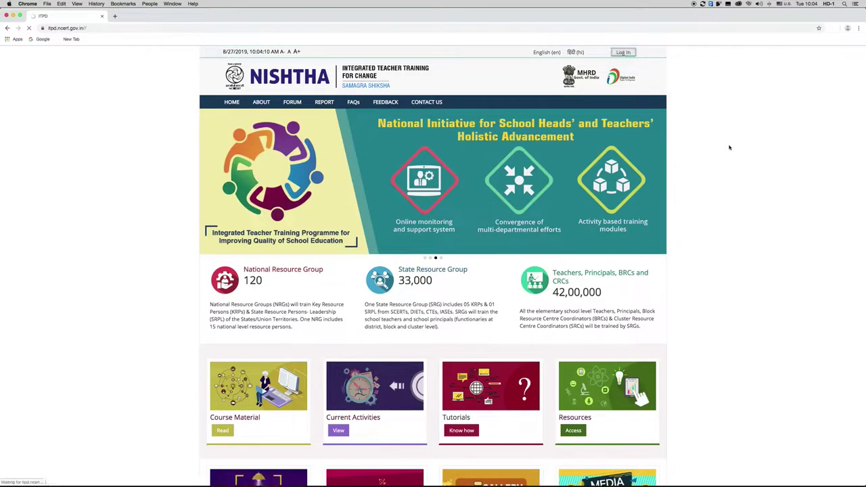
Step: Log in to NISHTHA with the account's username and password
{"action": "left_click", "coordinate": [623, 52]}
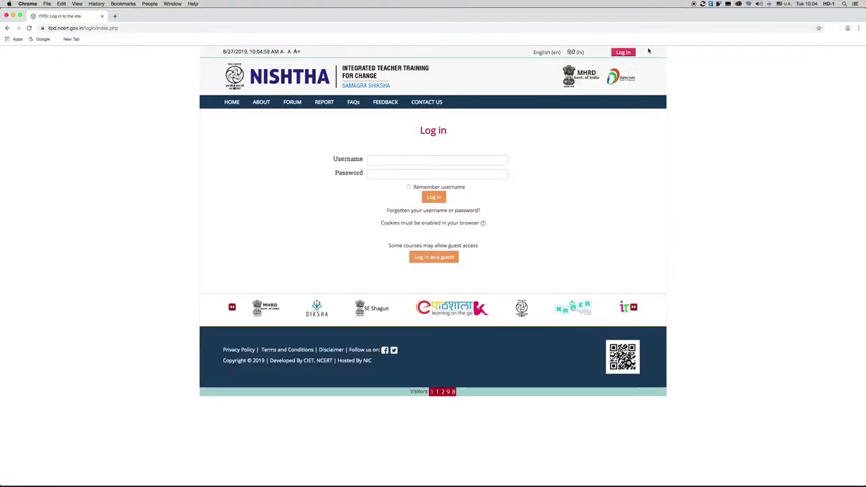
{"action": "left_click", "coordinate": [377, 162]}
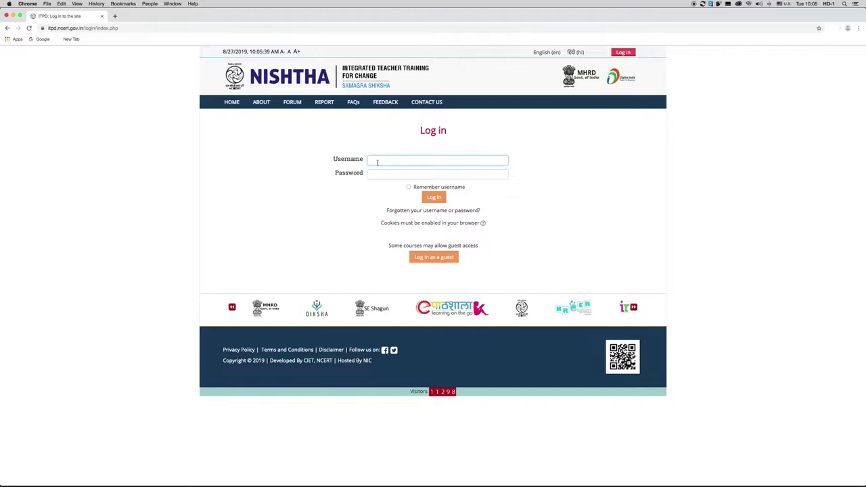
{"action": "type", "text": "salman"}
{"action": "left_click", "coordinate": [370, 173]}
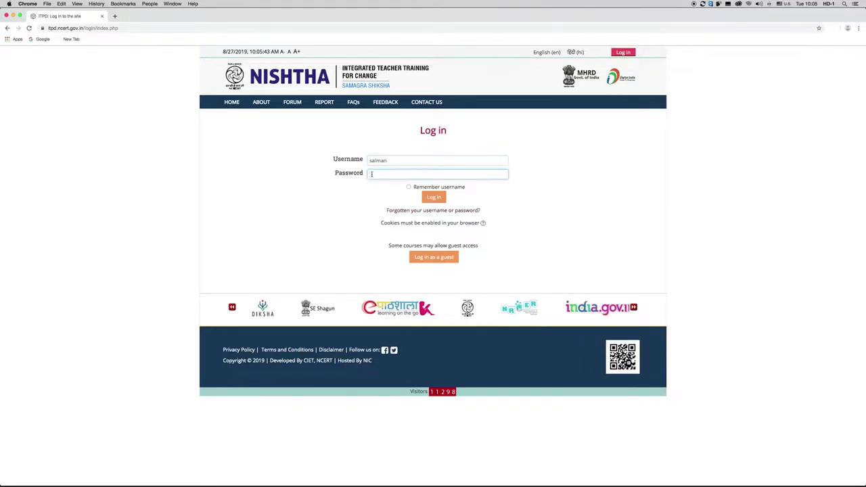
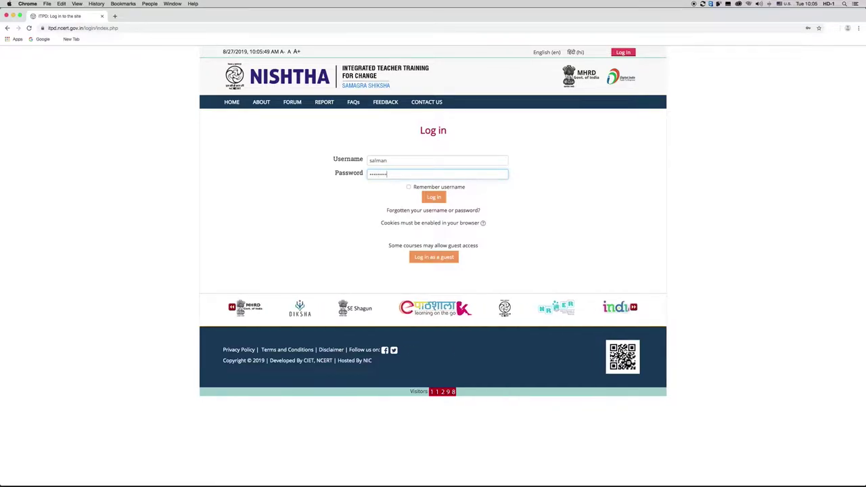
{"action": "key", "text": "Return"}
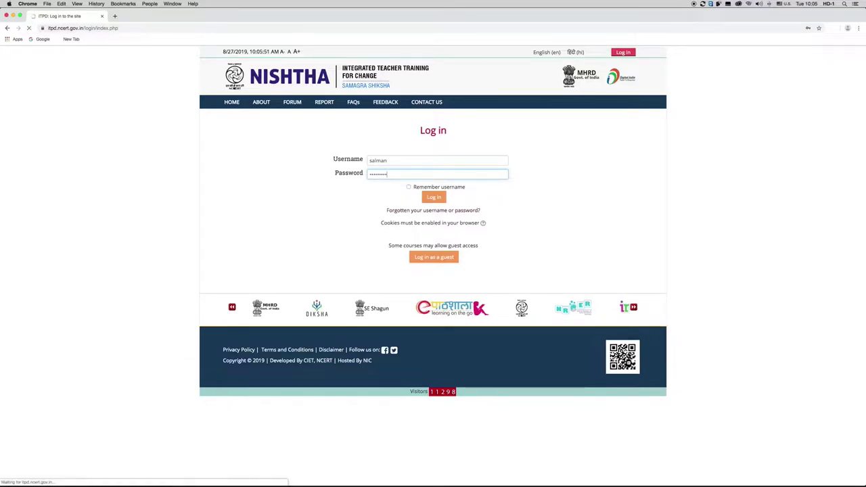
{"action": "left_click", "coordinate": [435, 197]}
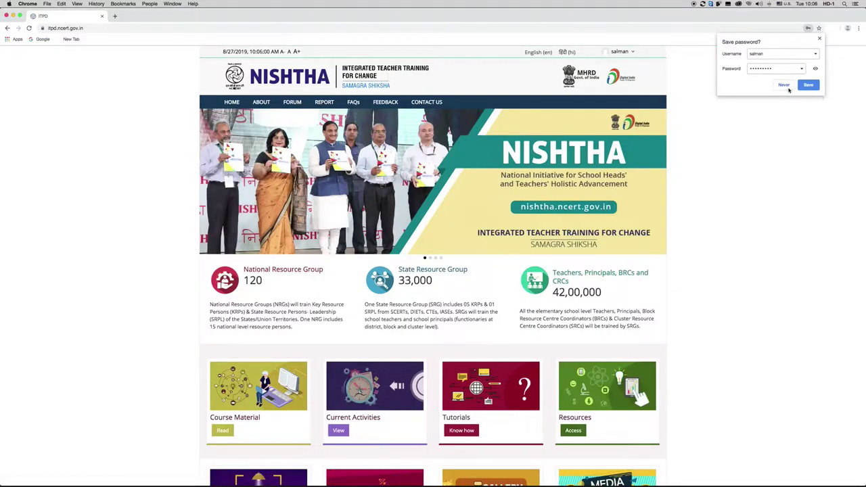
Step: Decline saving the password and open Course Material, scrolling to Module 1's Discussion forum
{"action": "left_click", "coordinate": [784, 85]}
{"action": "left_click", "coordinate": [622, 59]}
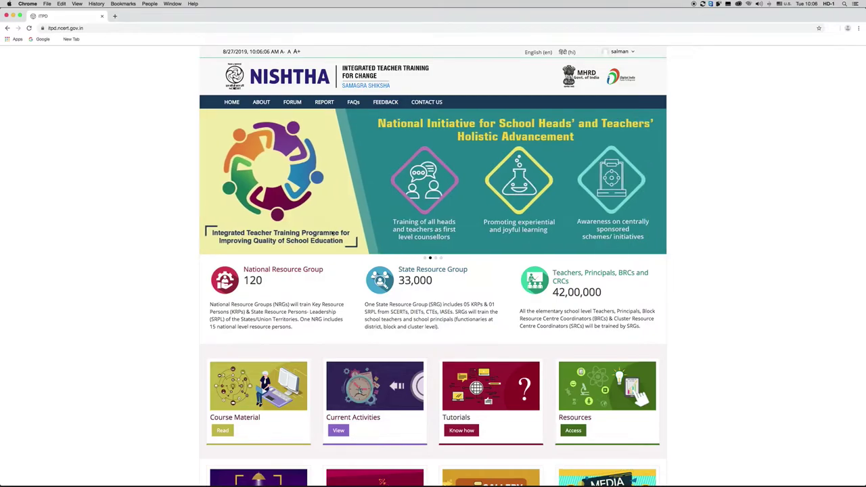
{"action": "scroll", "coordinate": [333, 233], "scroll_direction": "down", "scroll_amount": 5}
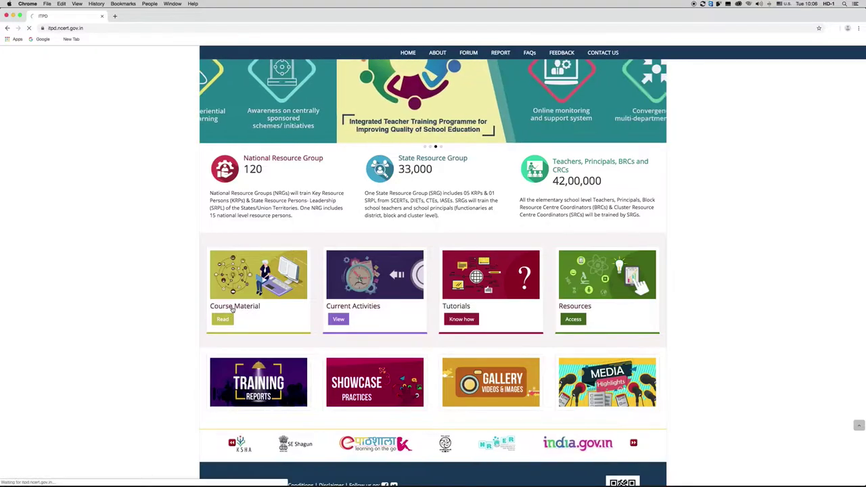
{"action": "left_click", "coordinate": [233, 308]}
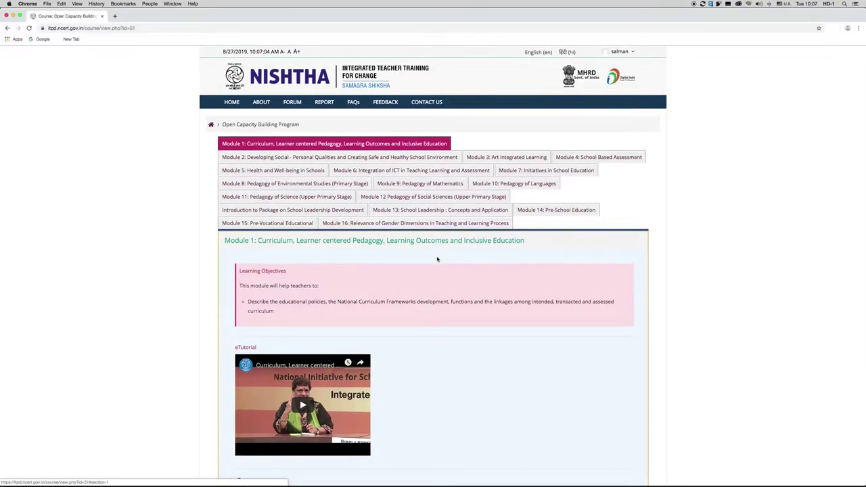
{"action": "scroll", "coordinate": [437, 259], "scroll_direction": "down", "scroll_amount": 3}
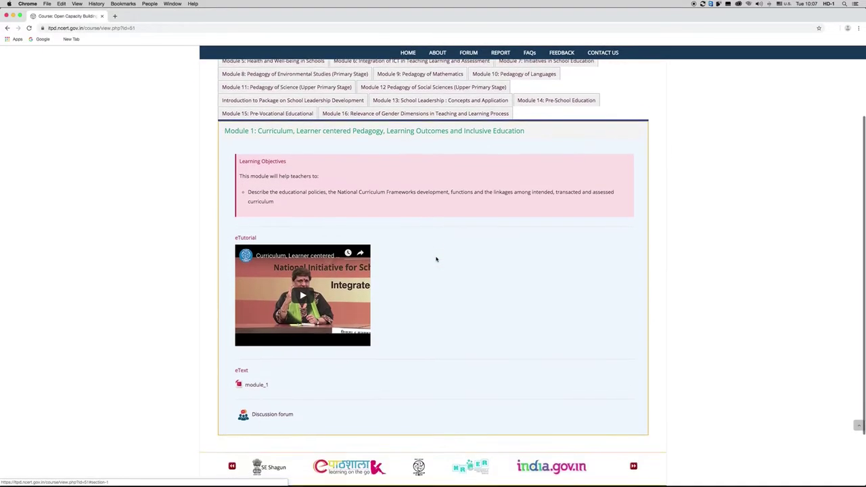
{"action": "scroll", "coordinate": [436, 259], "scroll_direction": "down", "scroll_amount": 2}
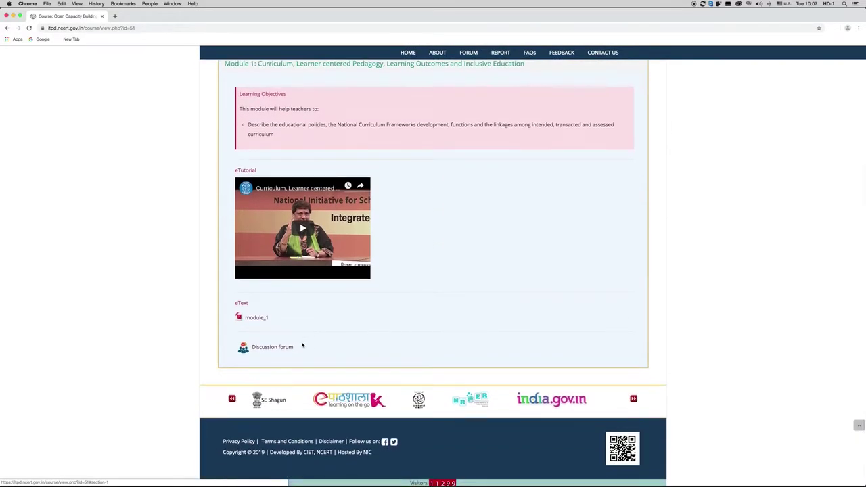
Step: Open Module 1's Discussion forum 01 and choose 'Add a new discussion topic'
{"action": "left_click", "coordinate": [288, 348]}
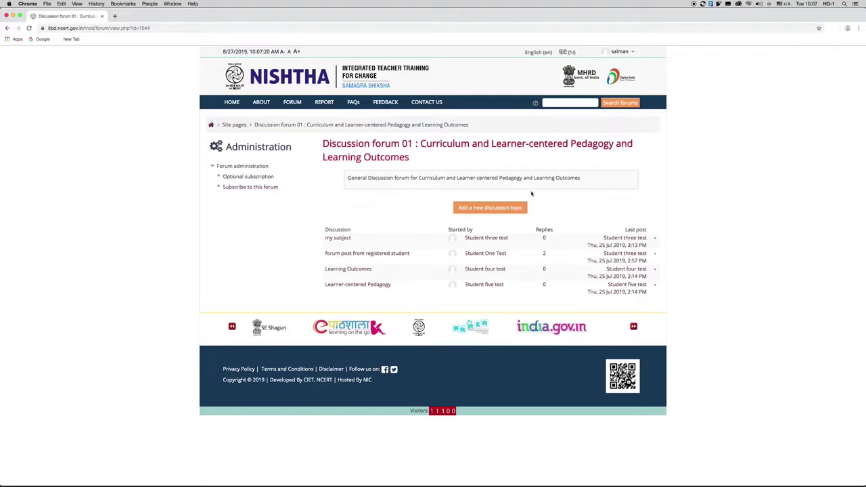
{"action": "left_click", "coordinate": [490, 208]}
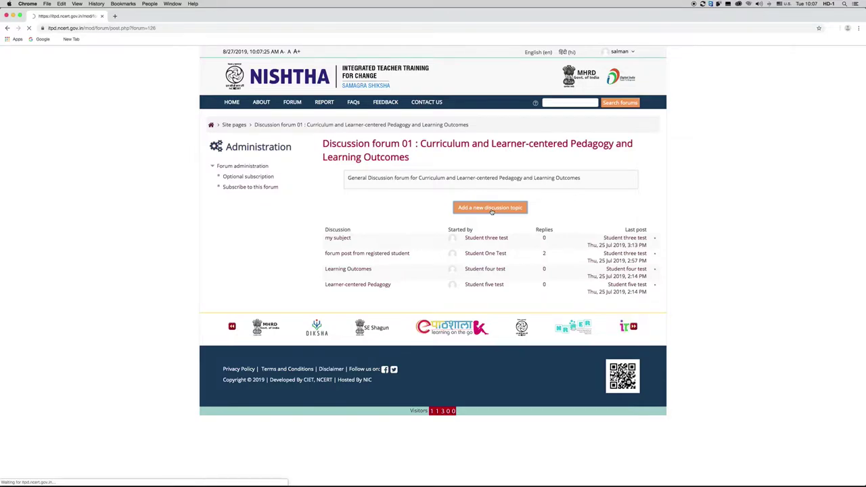
Step: Post topic 'Curriculum Development' asking 'How can a teacher be part of curriculum development?'
{"action": "left_click", "coordinate": [439, 232]}
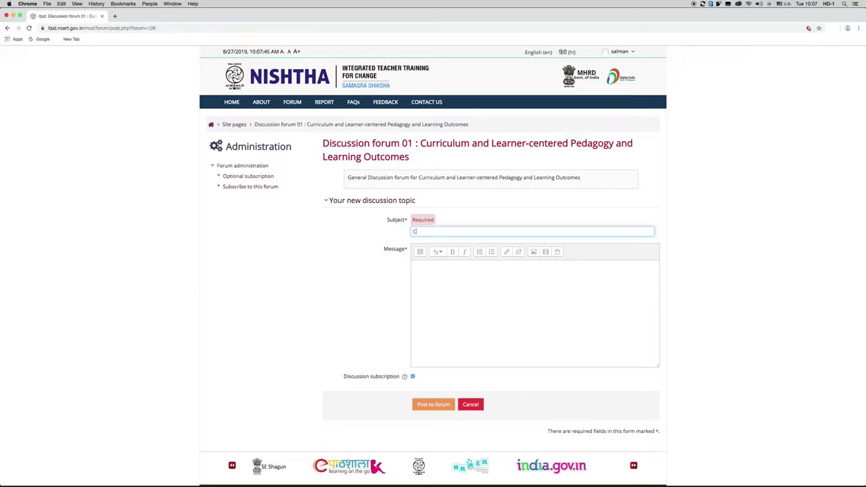
{"action": "type", "text": "Curricul"}
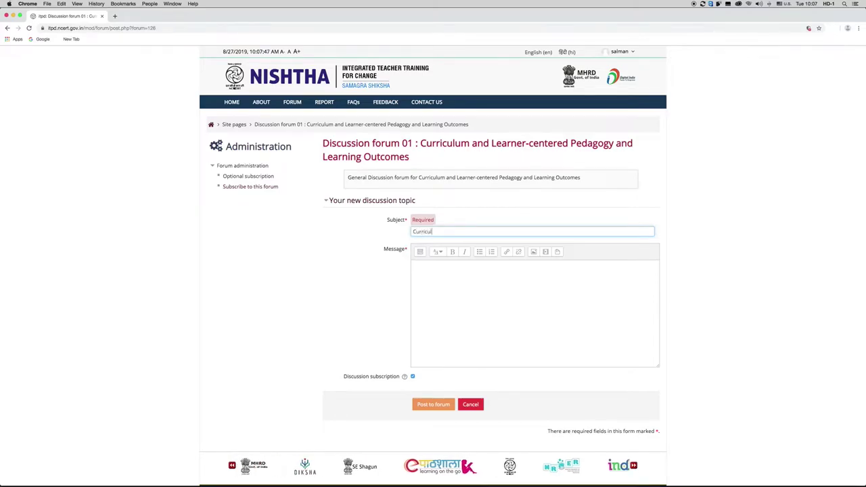
{"action": "type", "text": "um Deve"}
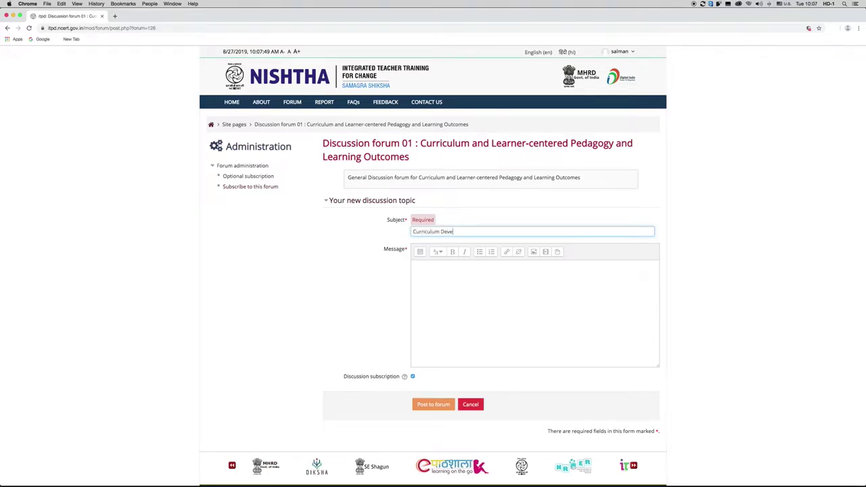
{"action": "type", "text": "lopment"}
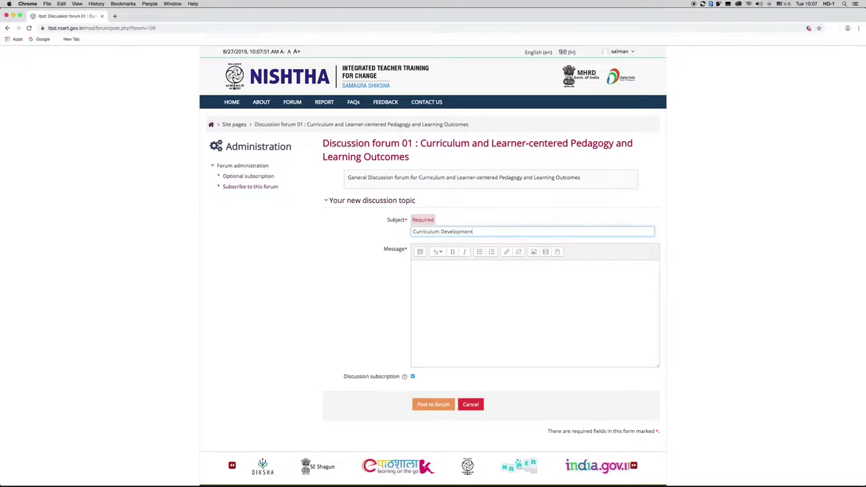
{"action": "left_click", "coordinate": [462, 295]}
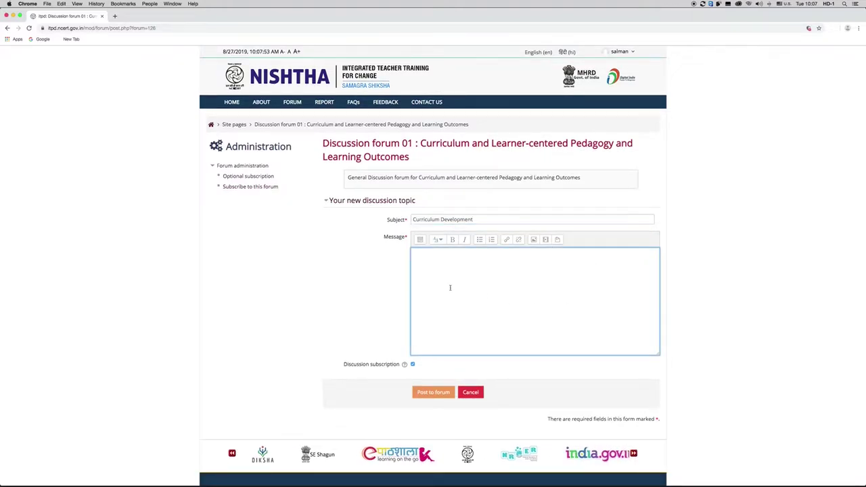
{"action": "type", "text": "Ho"}
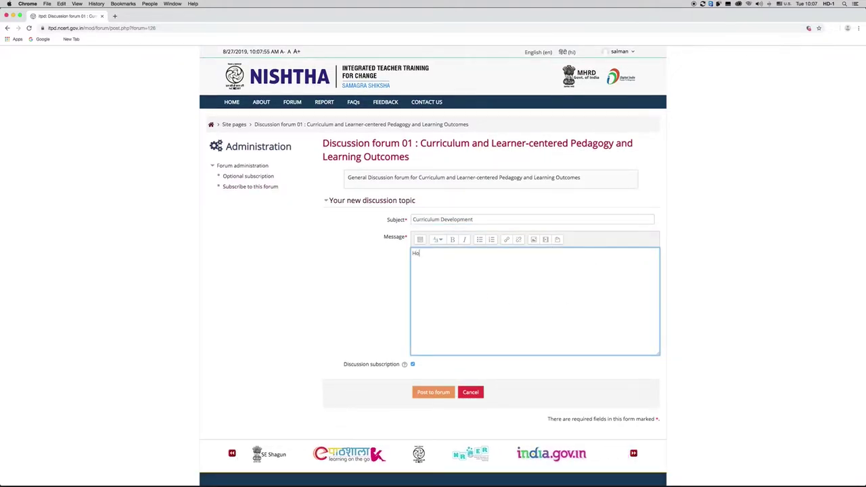
{"action": "type", "text": "w can a te"}
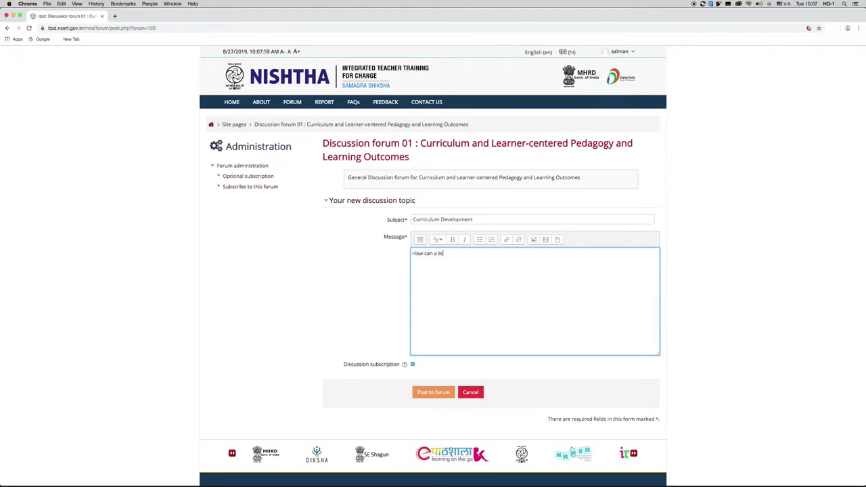
{"action": "type", "text": "acher be "}
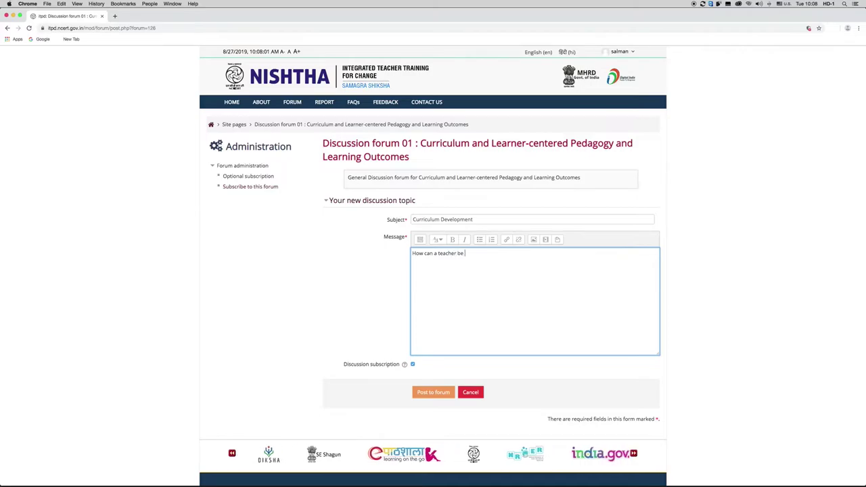
{"action": "type", "text": "part of"}
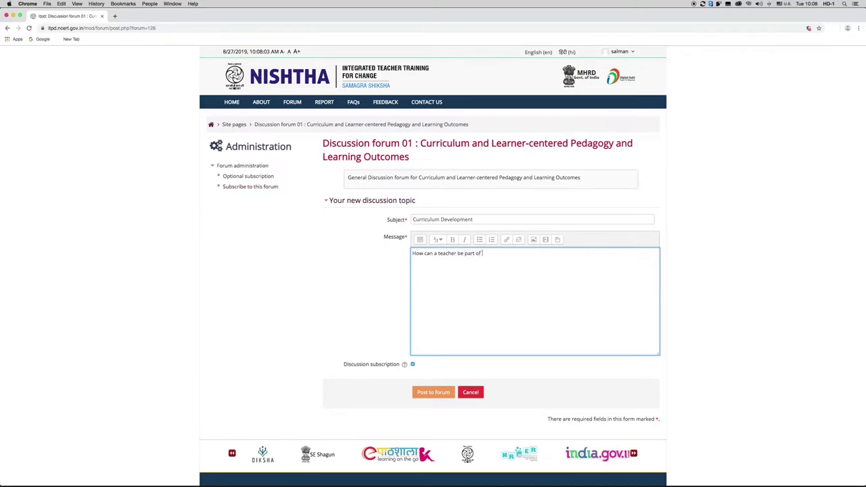
{"action": "type", "text": " curricul"}
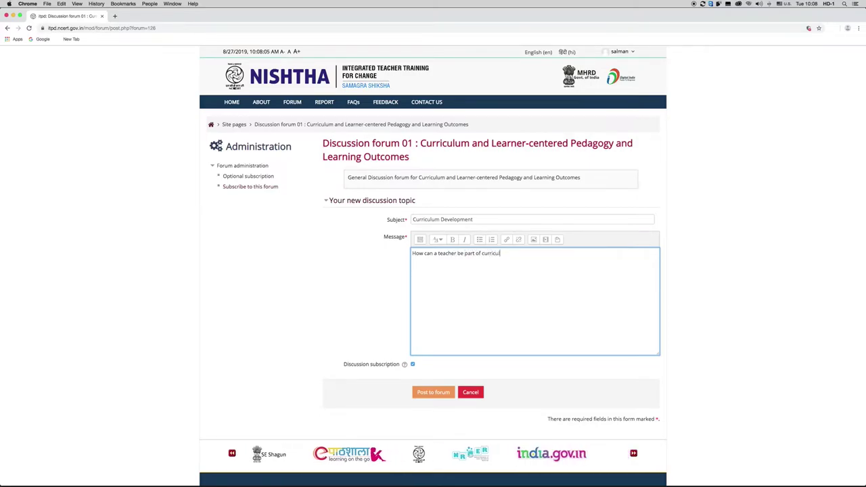
{"action": "type", "text": "um development?"}
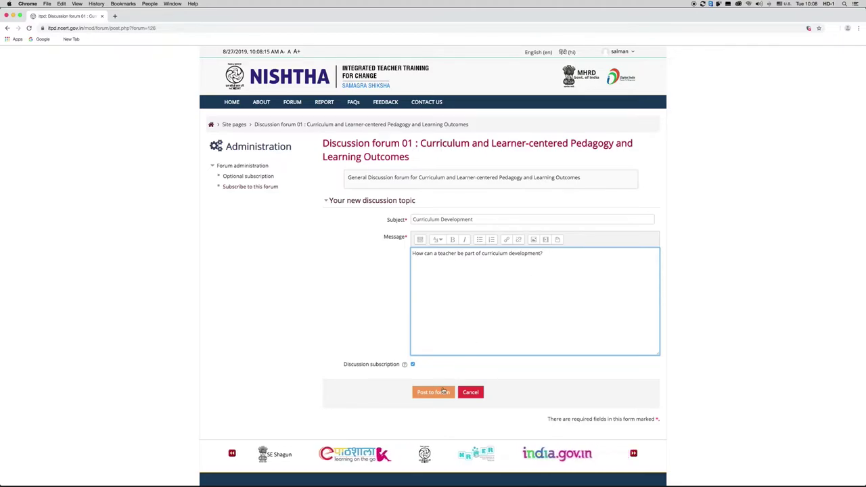
{"action": "left_click", "coordinate": [442, 392]}
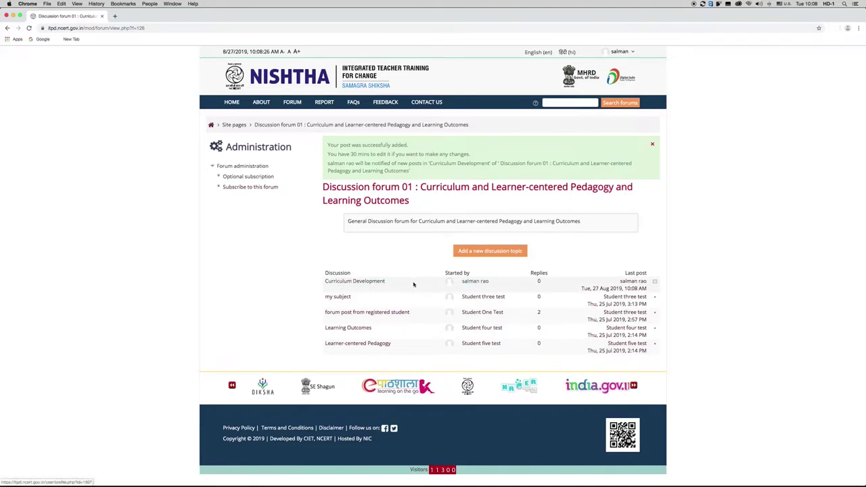
Step: View the new Curriculum Development post, then return to the forum and open Learning Outcomes
{"action": "left_click", "coordinate": [380, 282]}
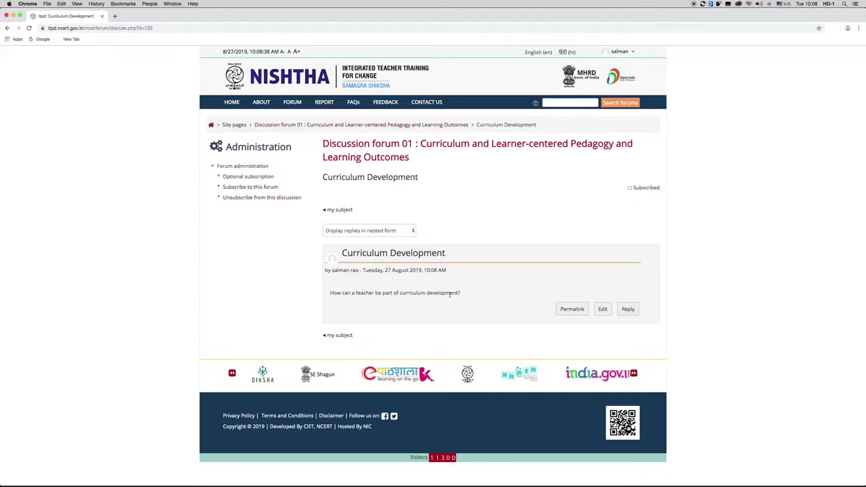
{"action": "left_click", "coordinate": [339, 209]}
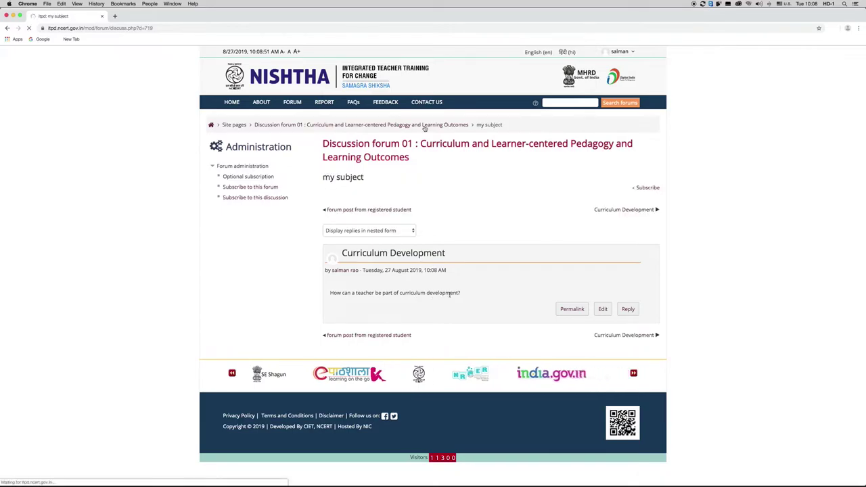
{"action": "left_click", "coordinate": [424, 127]}
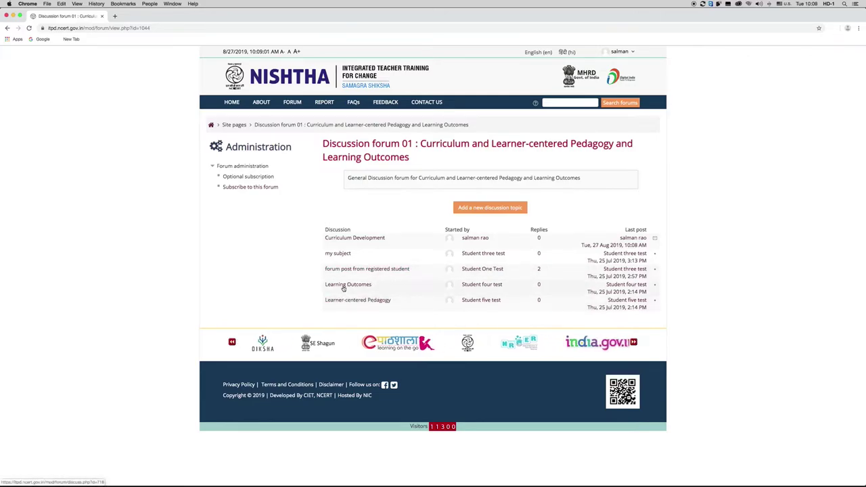
{"action": "left_click", "coordinate": [343, 287]}
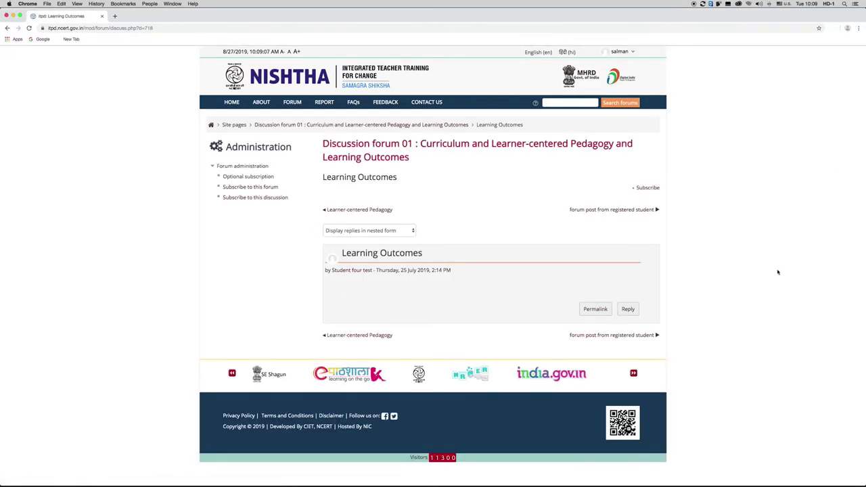
Step: Reply 'Learning Outcomes has to be assessed by the teacher at regular intervals.'
{"action": "left_click", "coordinate": [625, 312]}
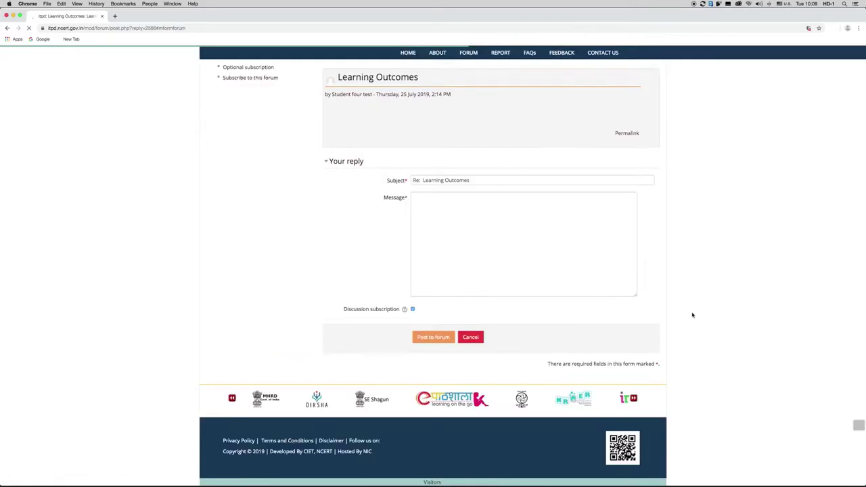
{"action": "left_click", "coordinate": [435, 213]}
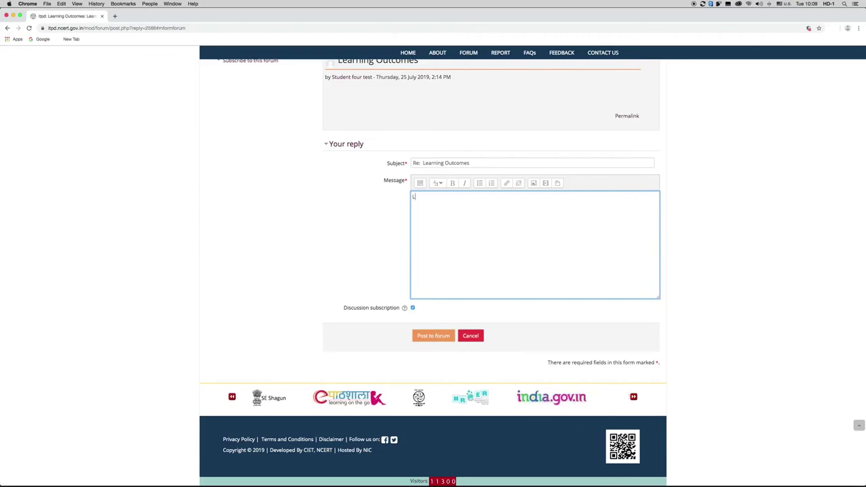
{"action": "type", "text": "Learning Outcomes"}
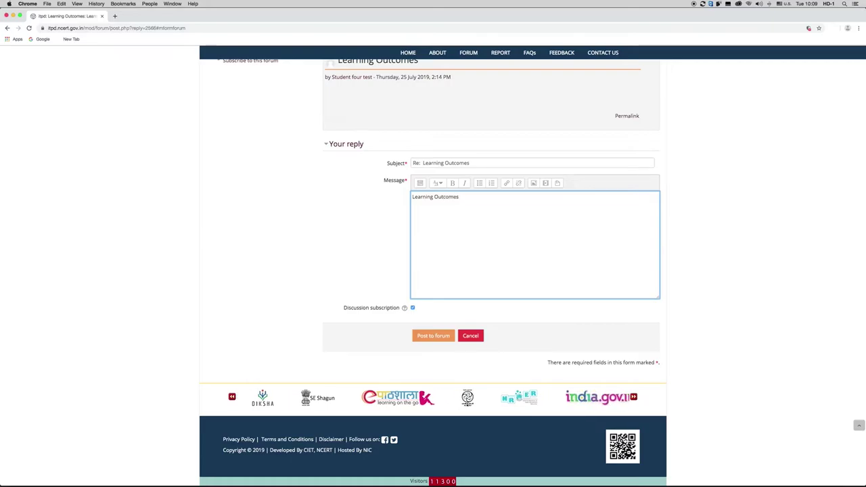
{"action": "type", "text": " has to be assessed by the te"}
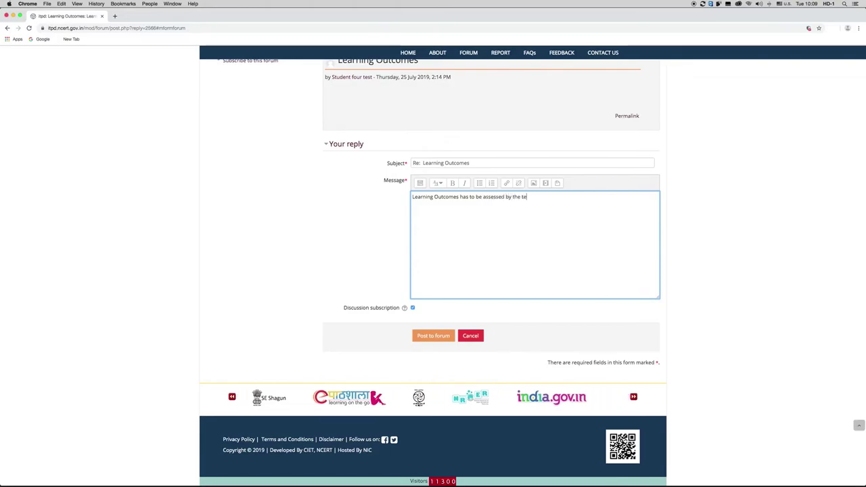
{"action": "type", "text": "acher at r"}
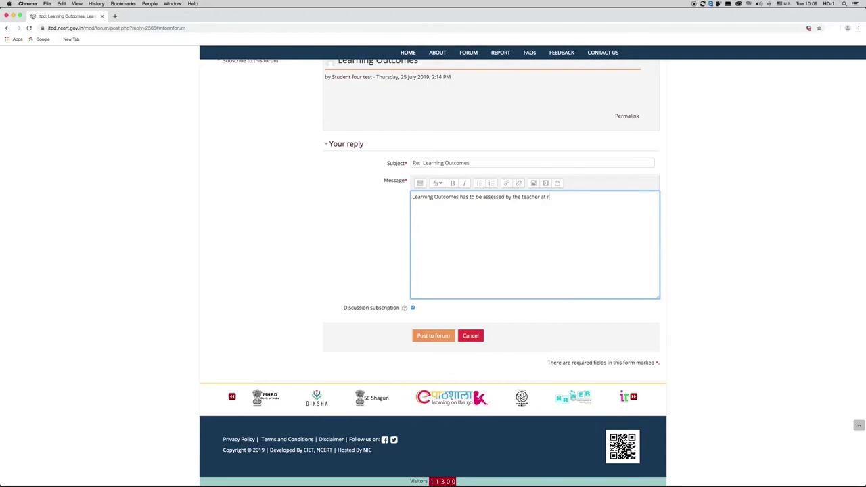
{"action": "type", "text": "egula"}
{"action": "type", "text": "r in"}
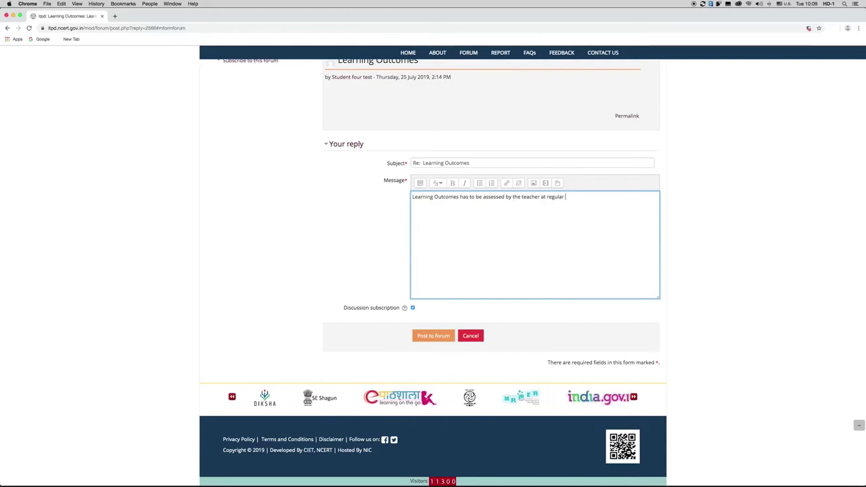
{"action": "type", "text": "tervals"}
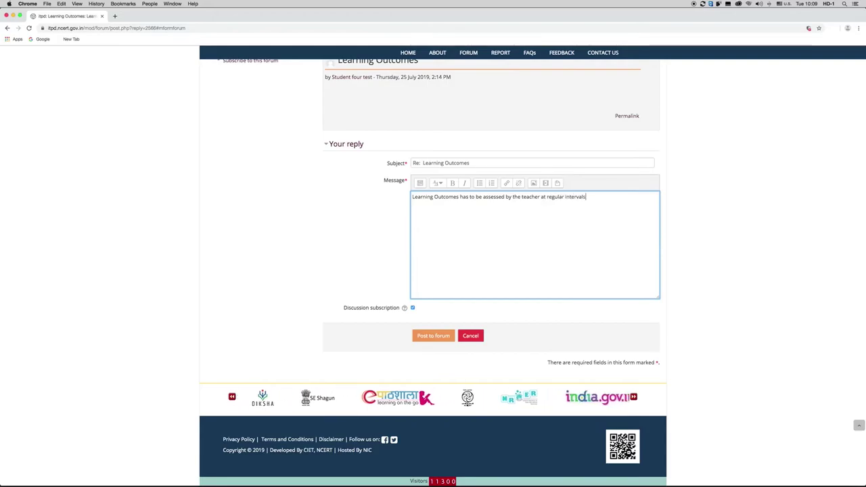
{"action": "type", "text": "."}
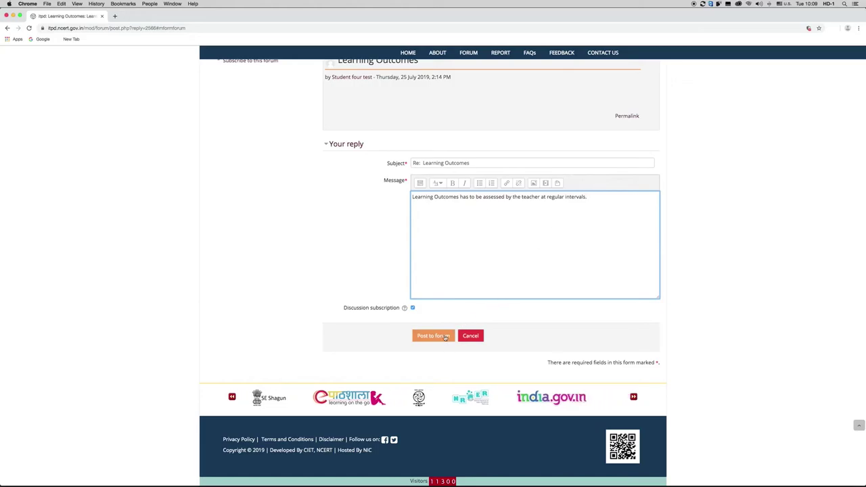
{"action": "left_click", "coordinate": [446, 337]}
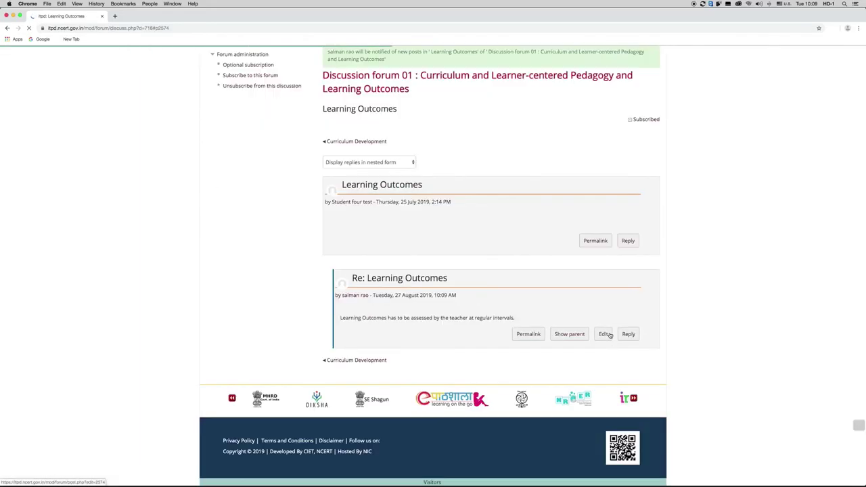
Step: Highlight the confirmation that the reply post was added
{"action": "scroll", "coordinate": [508, 292], "scroll_direction": "up", "scroll_amount": 3}
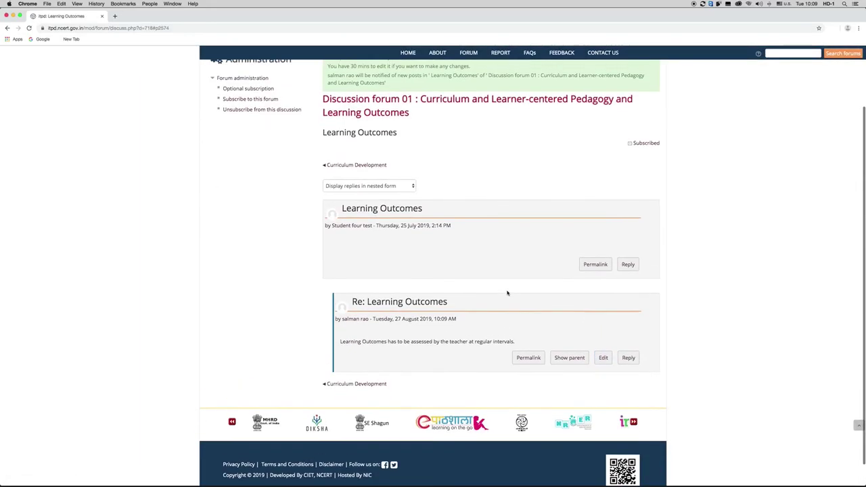
{"action": "scroll", "coordinate": [332, 135], "scroll_direction": "down", "scroll_amount": 1}
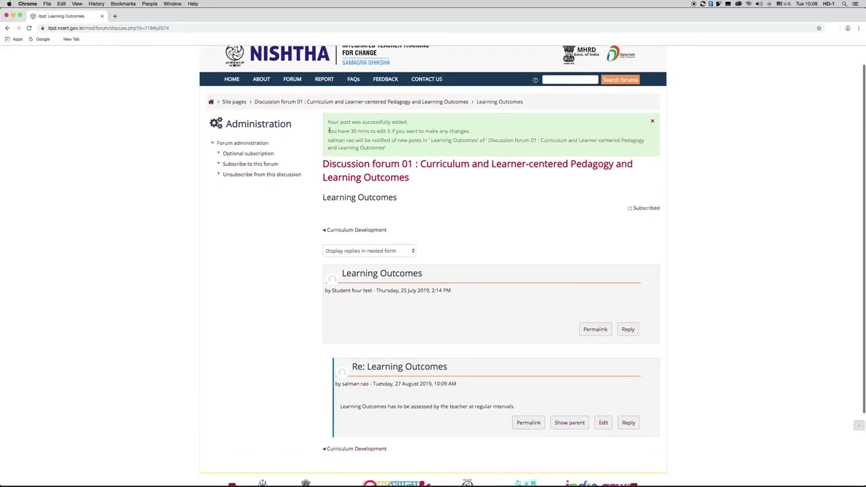
{"action": "left_click_drag", "start_coordinate": [327, 122], "coordinate": [401, 123]}
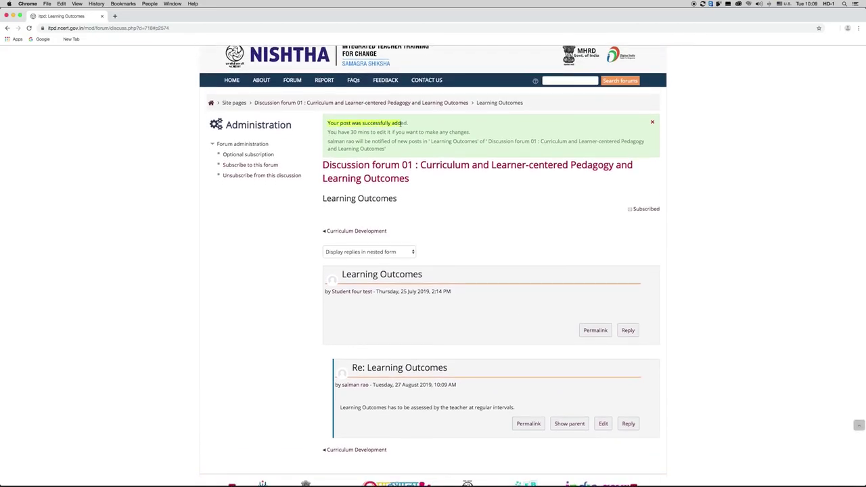